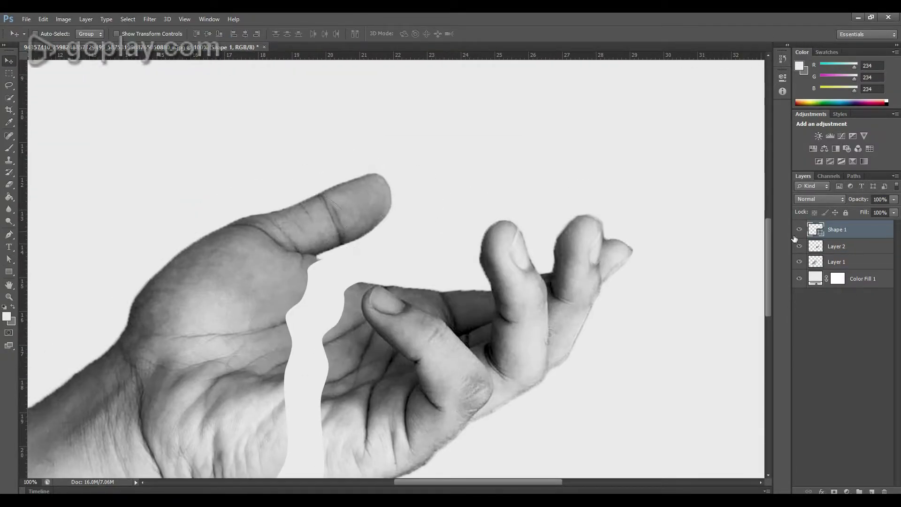
- Drag the bottom-left anchor of the Shape 1 path near the thumb to recurve the tear
{"action": "left_click_drag", "start_coordinate": [355, 229], "coordinate": [341, 214]}
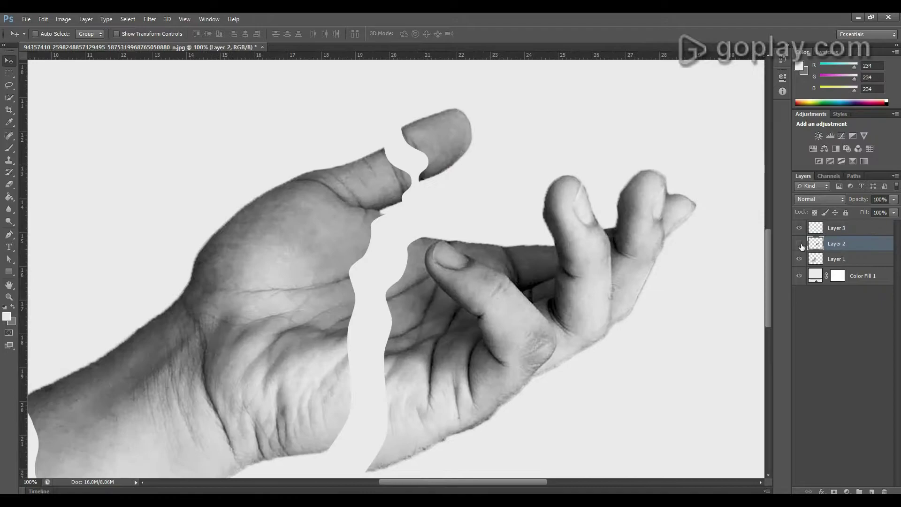